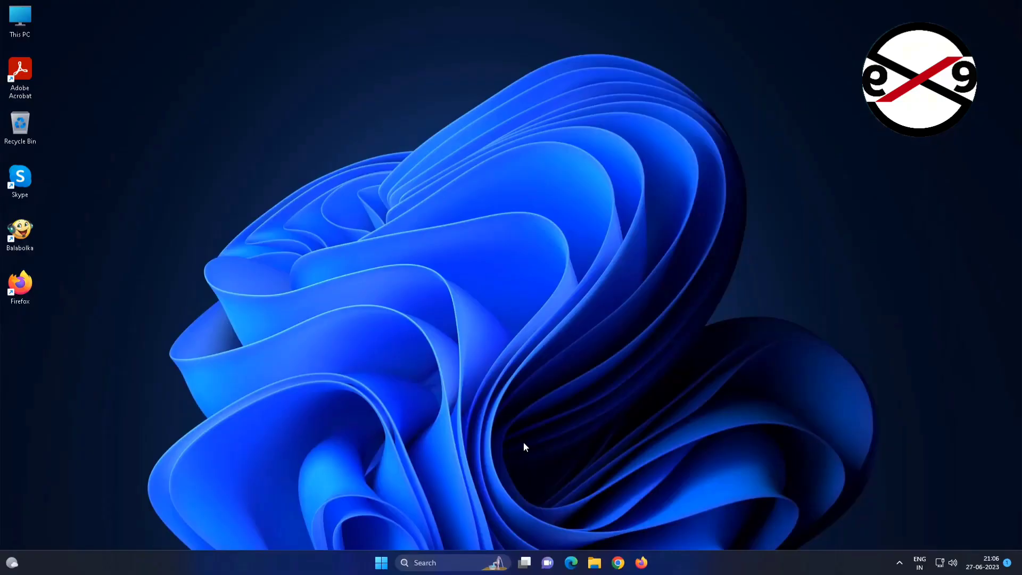
# - Open Settings from the Start menu and go to System > Troubleshoot
pyautogui.click(382, 563)
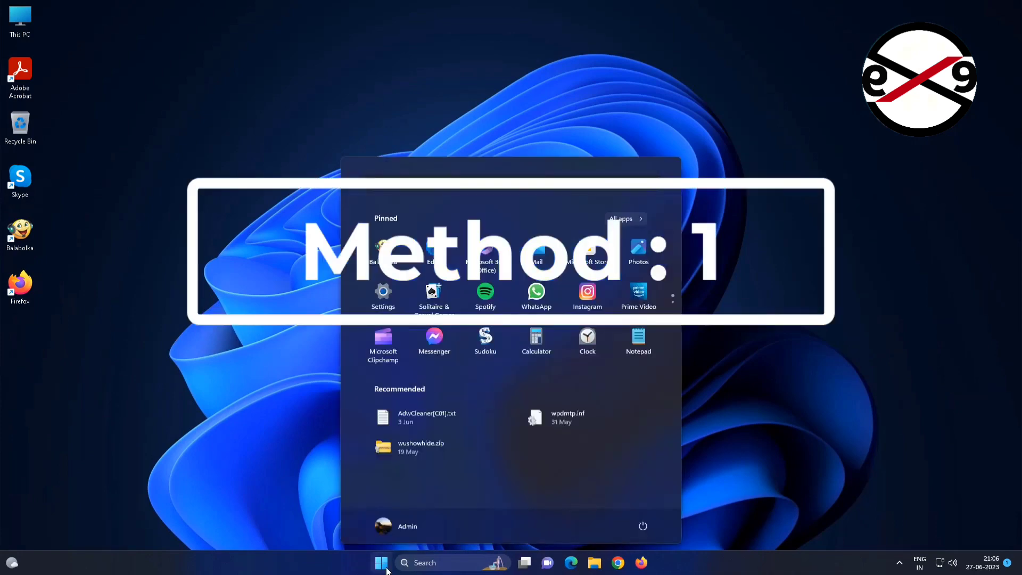
pyautogui.click(384, 296)
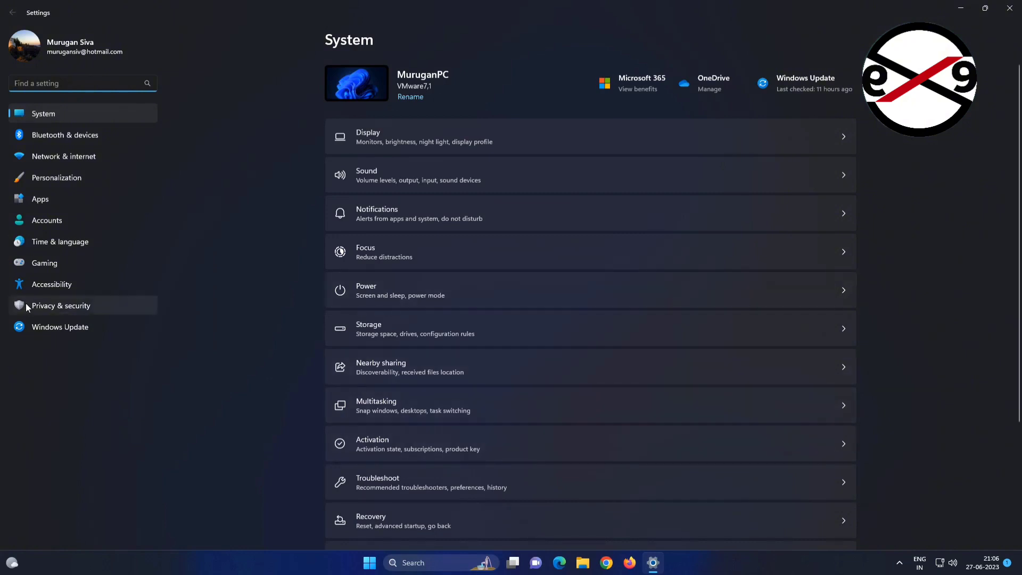
pyautogui.scroll(-3, 461, 386)
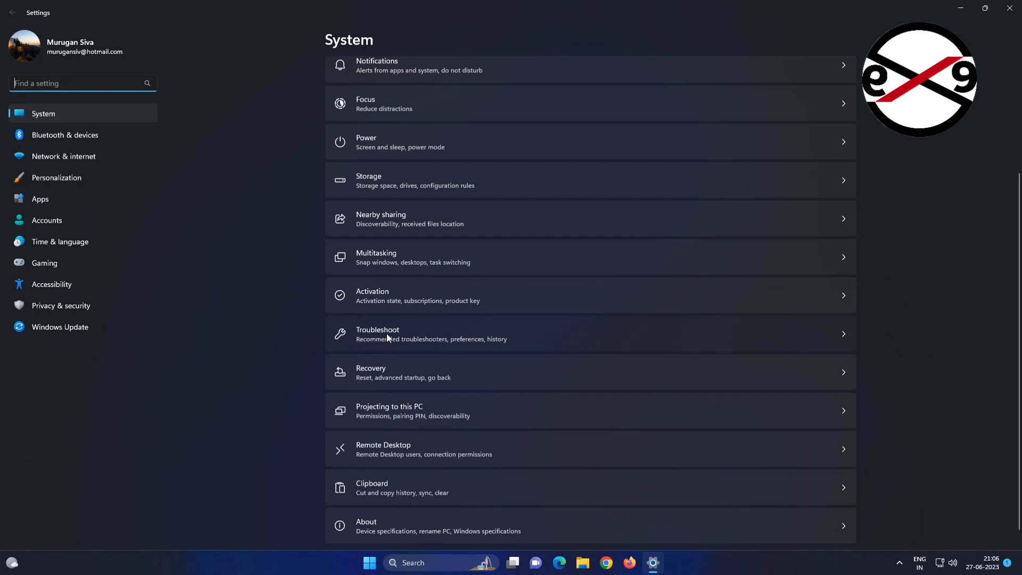
pyautogui.click(387, 336)
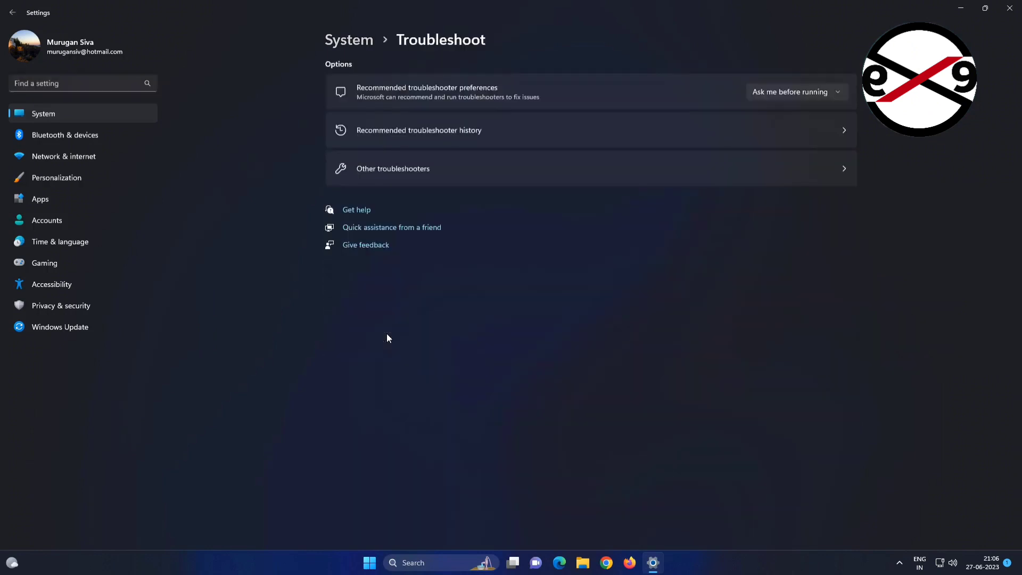
# - Run the Network and Internet troubleshooter from Other troubleshooters and close its no-problems result
pyautogui.click(398, 170)
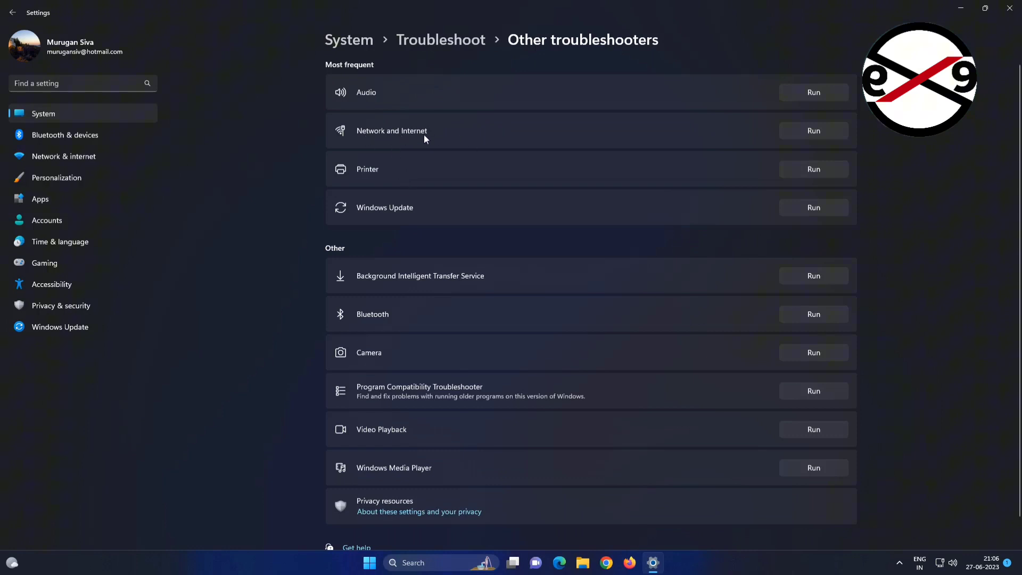
pyautogui.click(812, 132)
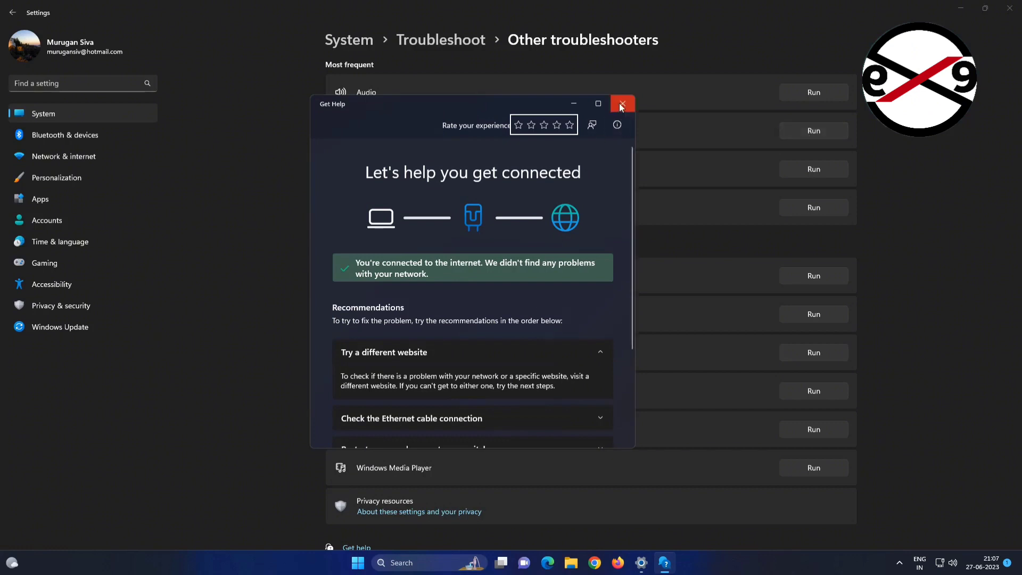
pyautogui.scroll(-1, 492, 407)
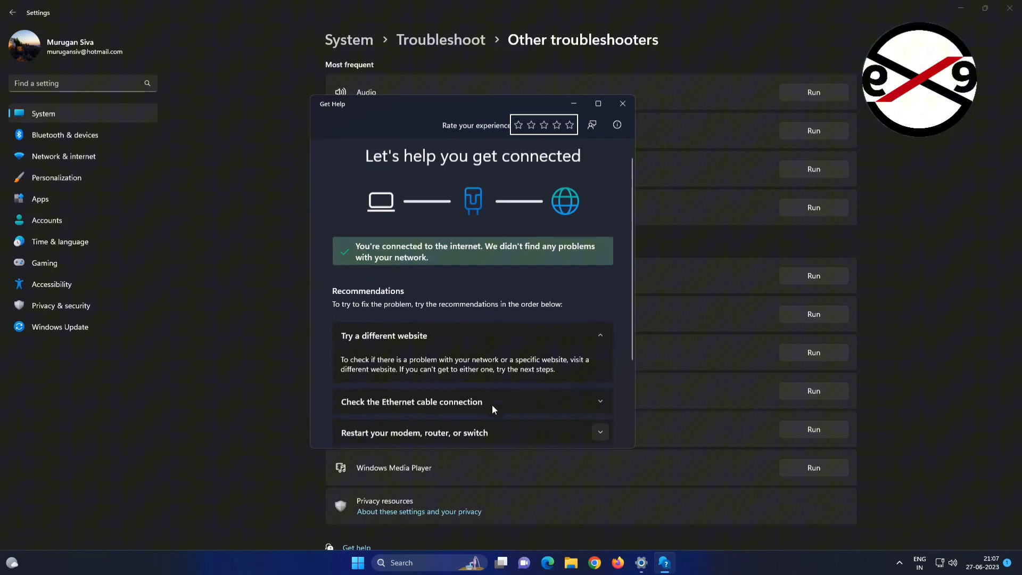
pyautogui.scroll(1, 492, 405)
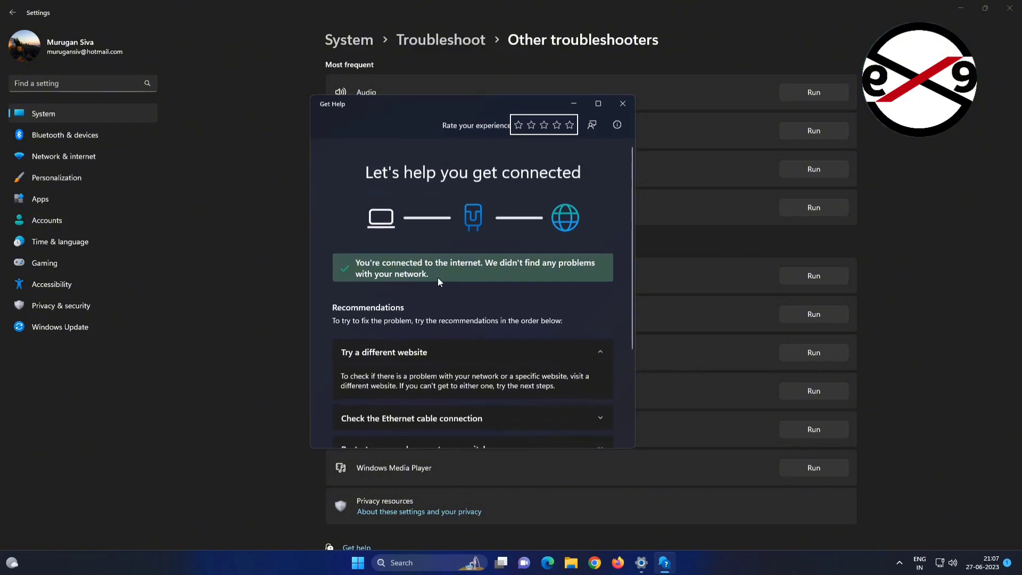
pyautogui.click(622, 103)
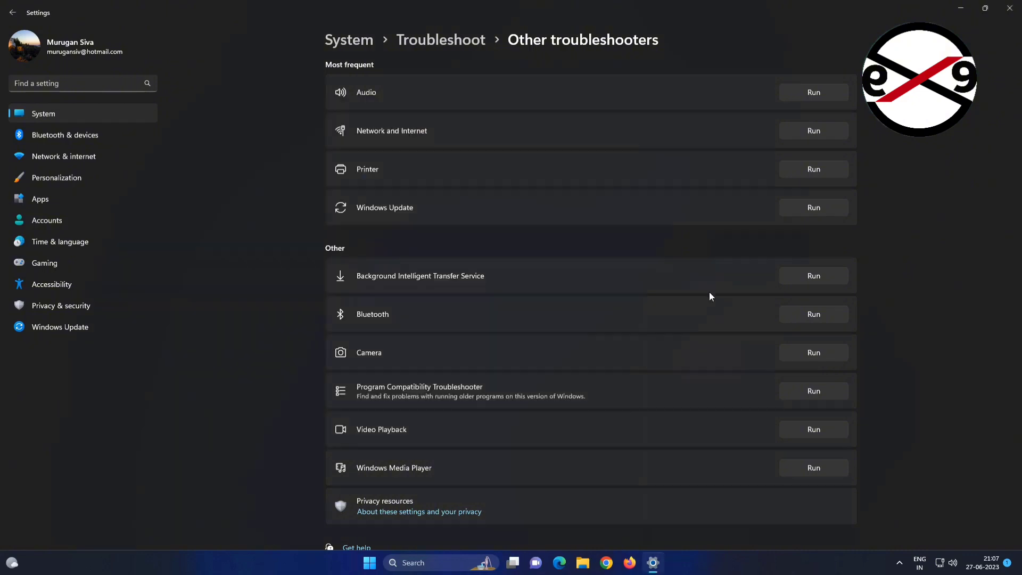
# - Close Settings and launch Device Manager from the Start button's right-click menu
pyautogui.click(1011, 5)
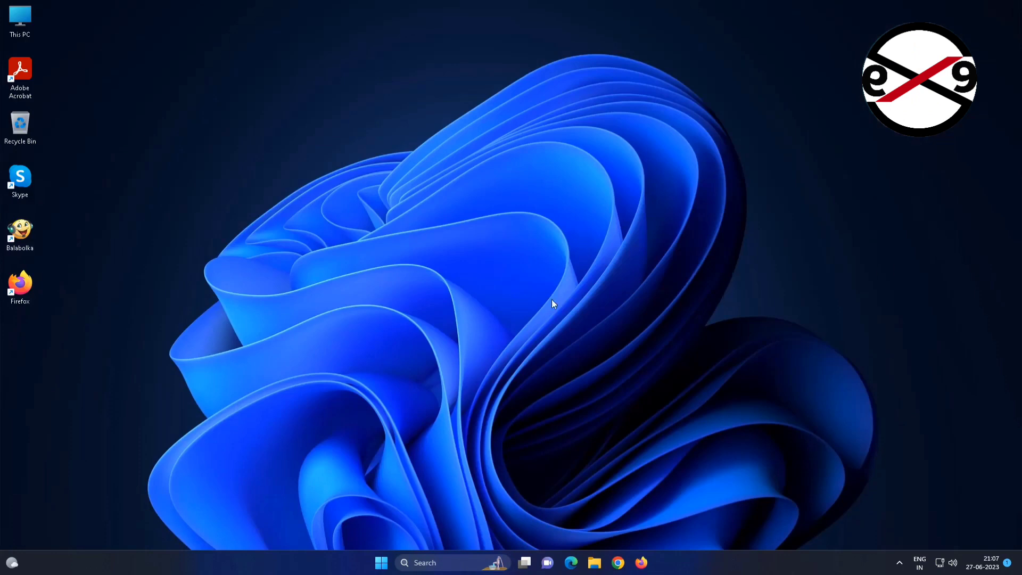
pyautogui.rightClick(382, 564)
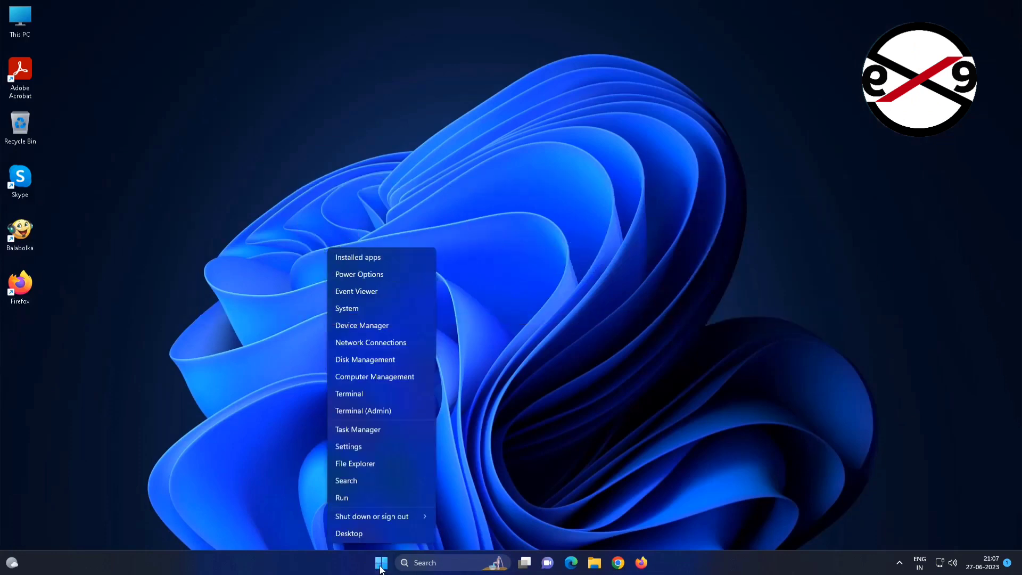
pyautogui.click(370, 329)
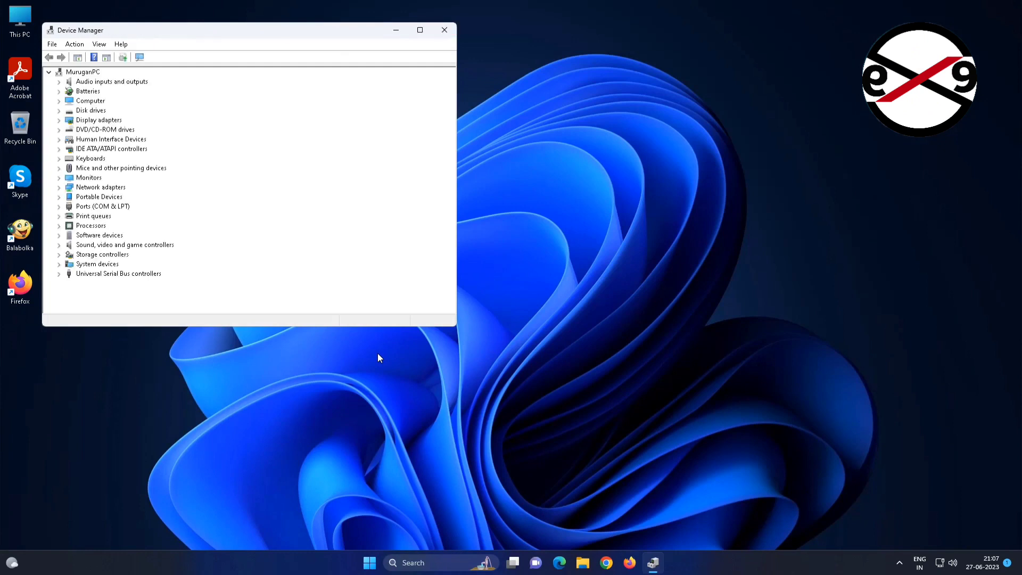
# - Start a driver update for the Intel(R) 82574L Gigabit Network Connection under Network adapters
pyautogui.click(102, 188)
pyautogui.click(59, 189)
pyautogui.click(167, 199)
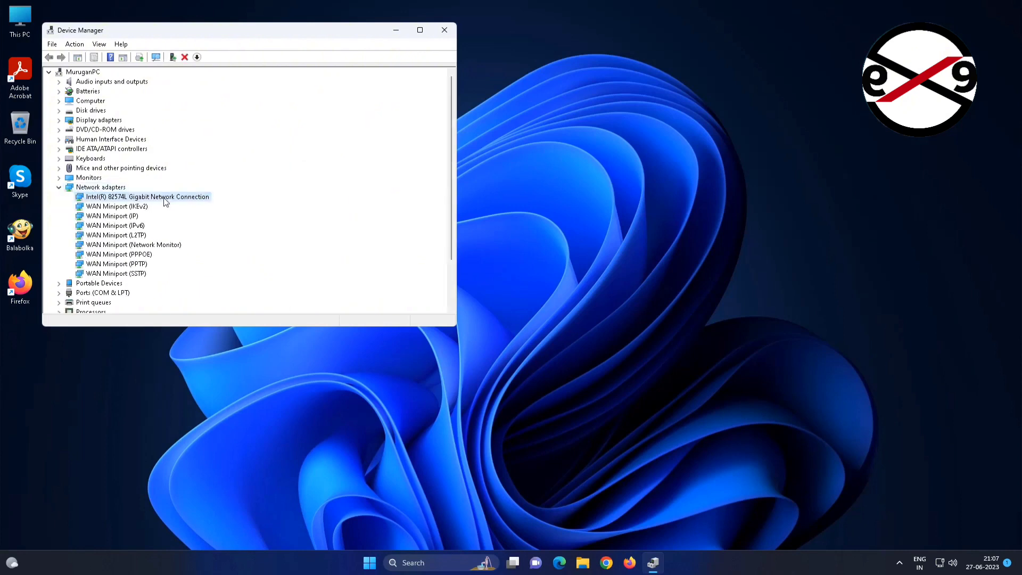
pyautogui.rightClick(190, 202)
pyautogui.click(233, 207)
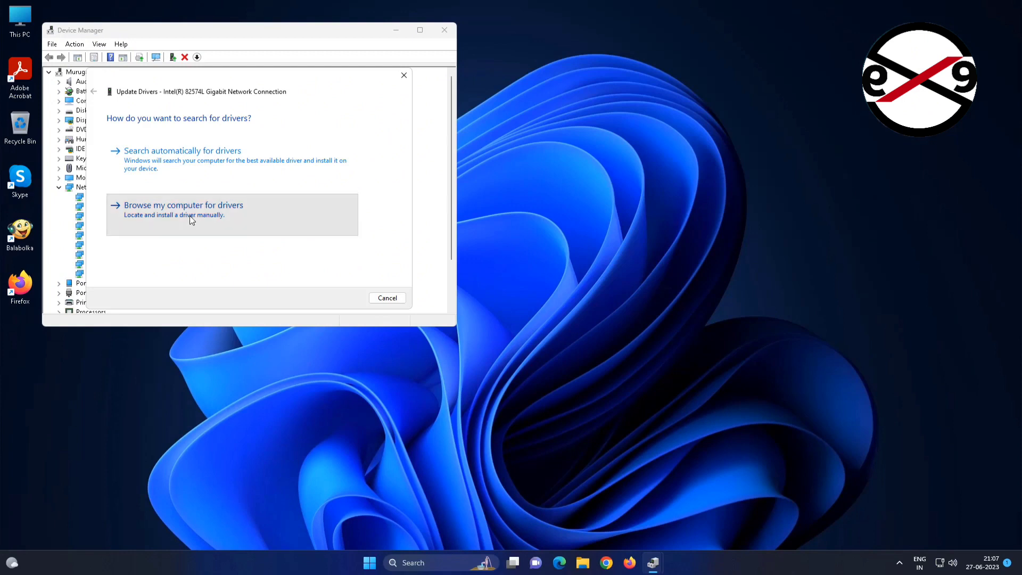
# - Install the Intel 82574L driver from the available drivers list, then close Device Manager
pyautogui.click(190, 220)
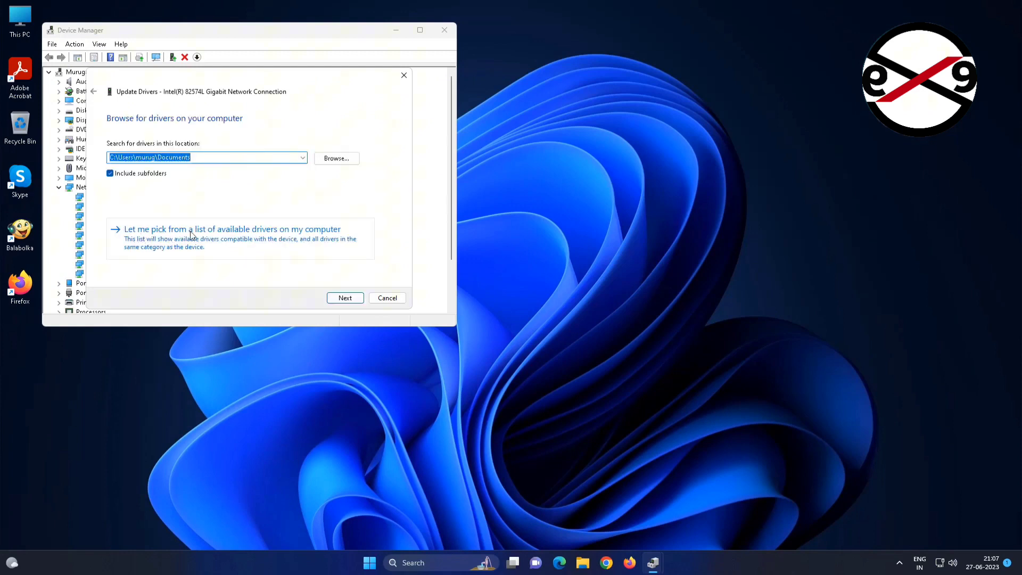
pyautogui.click(275, 241)
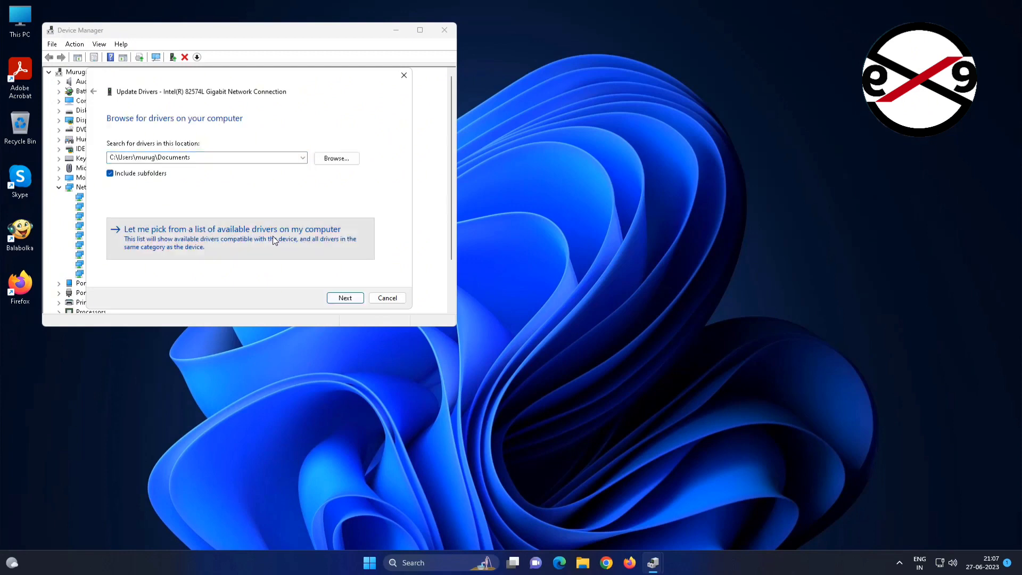
pyautogui.click(192, 210)
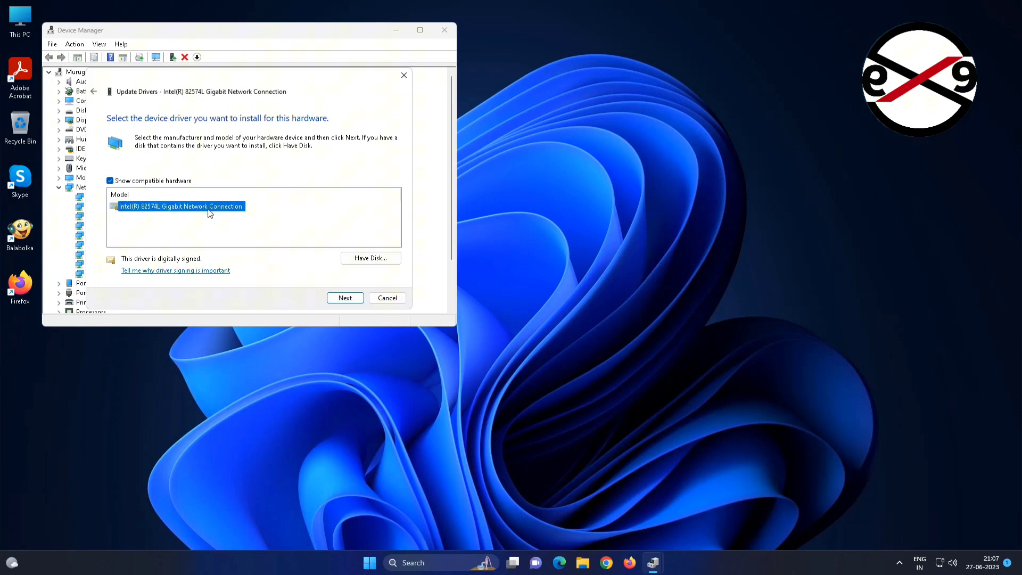
pyautogui.click(342, 300)
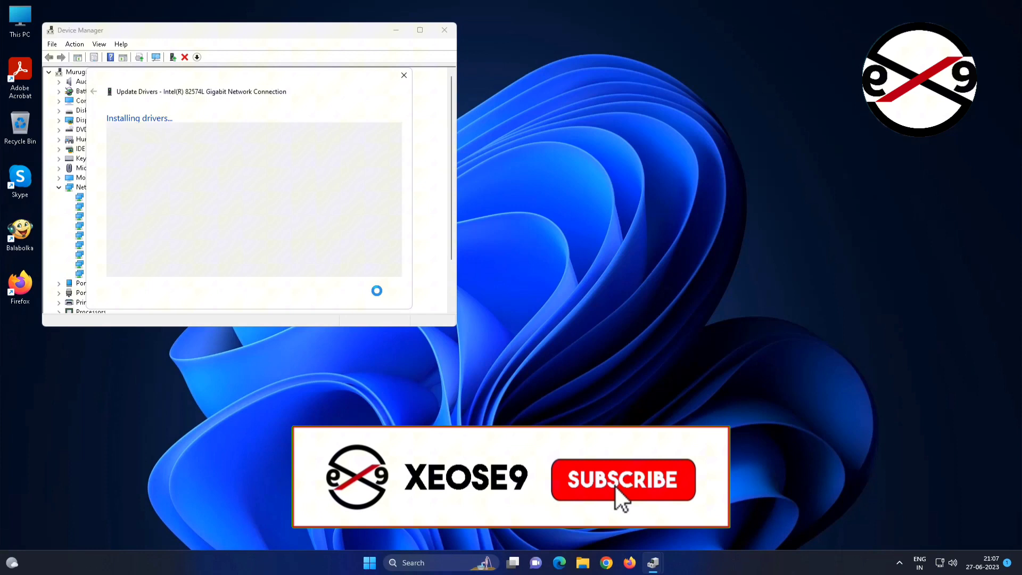
pyautogui.click(394, 298)
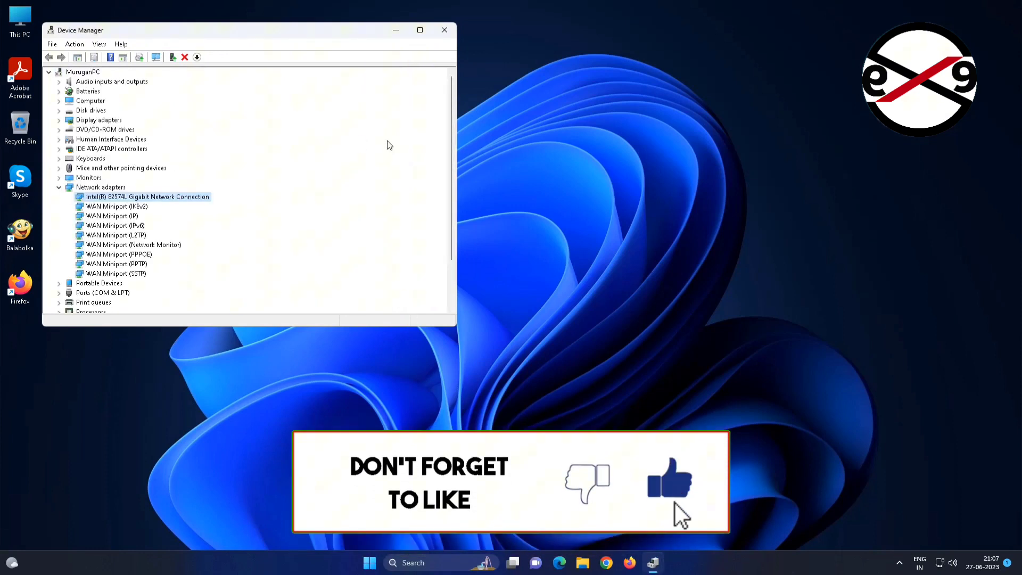
pyautogui.click(444, 32)
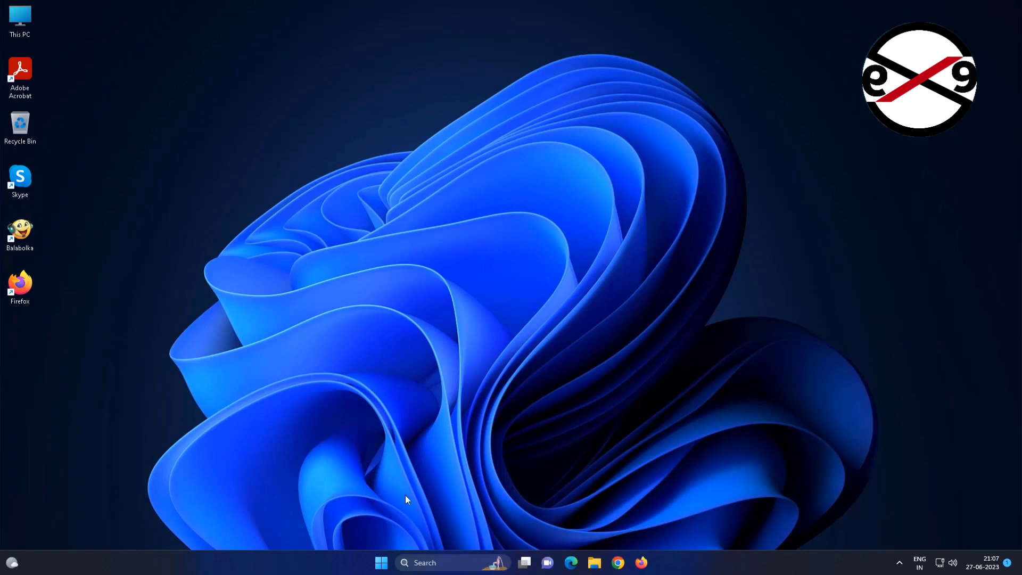
# - Reopen Device Manager and uninstall the Intel(R) 82574L Gigabit Network Connection adapter
pyautogui.rightClick(382, 564)
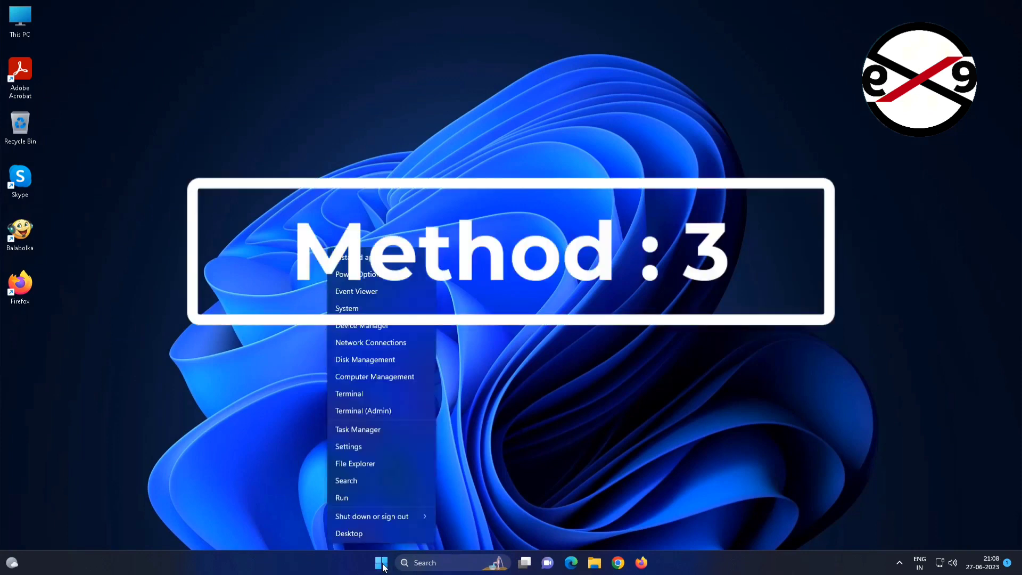
pyautogui.click(372, 323)
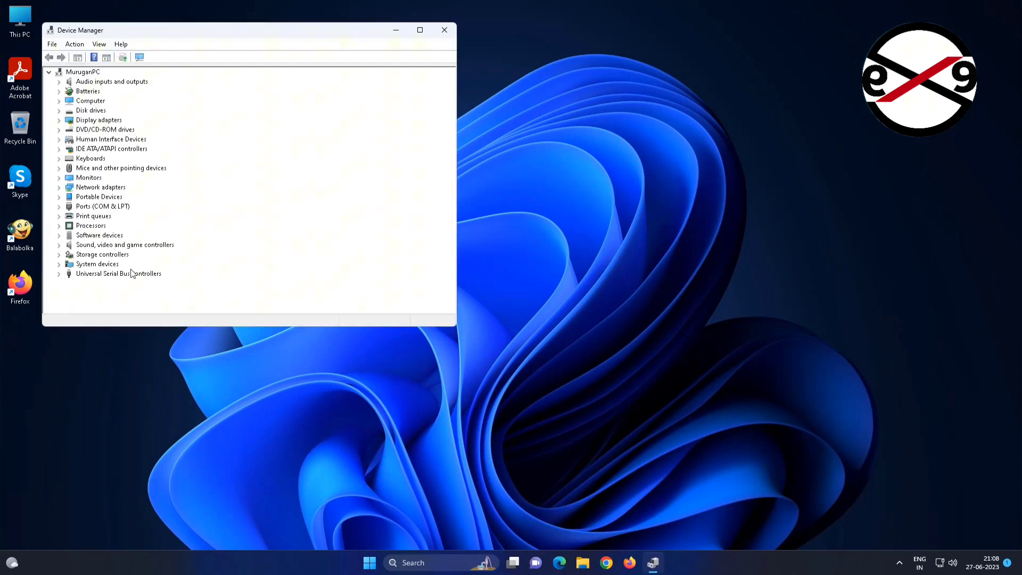
pyautogui.click(120, 188)
pyautogui.click(59, 186)
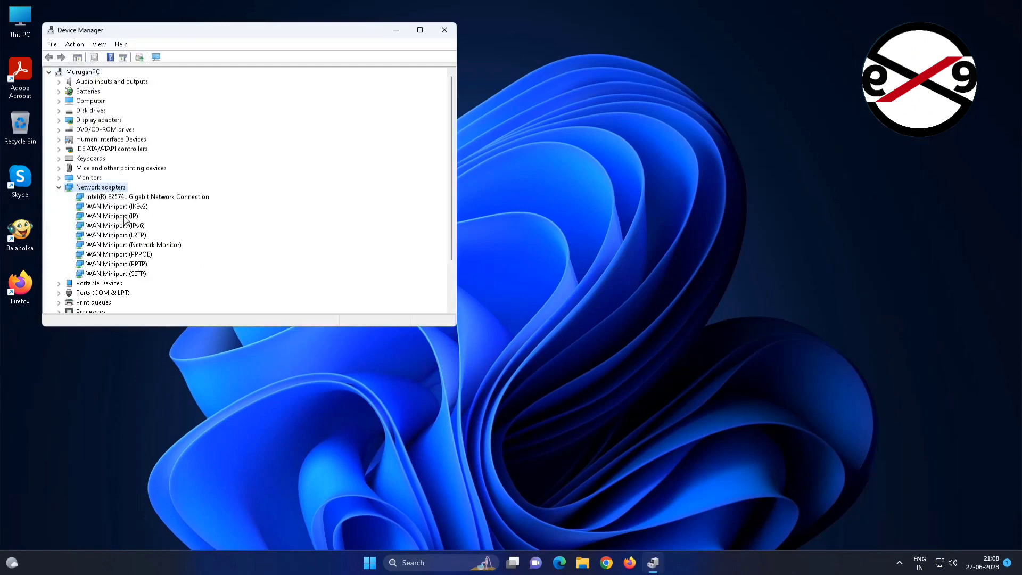
pyautogui.click(148, 197)
pyautogui.rightClick(184, 197)
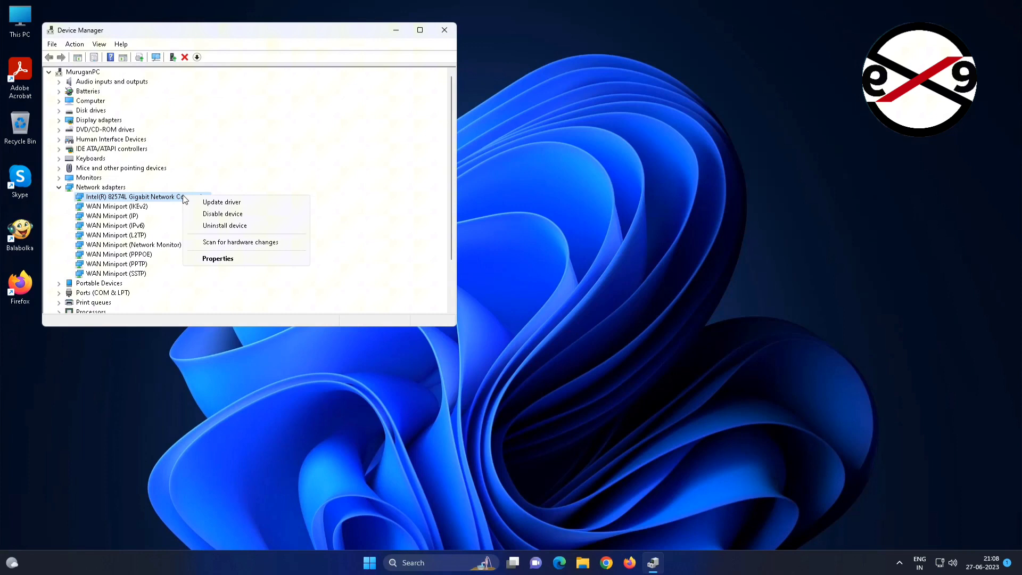
pyautogui.click(228, 225)
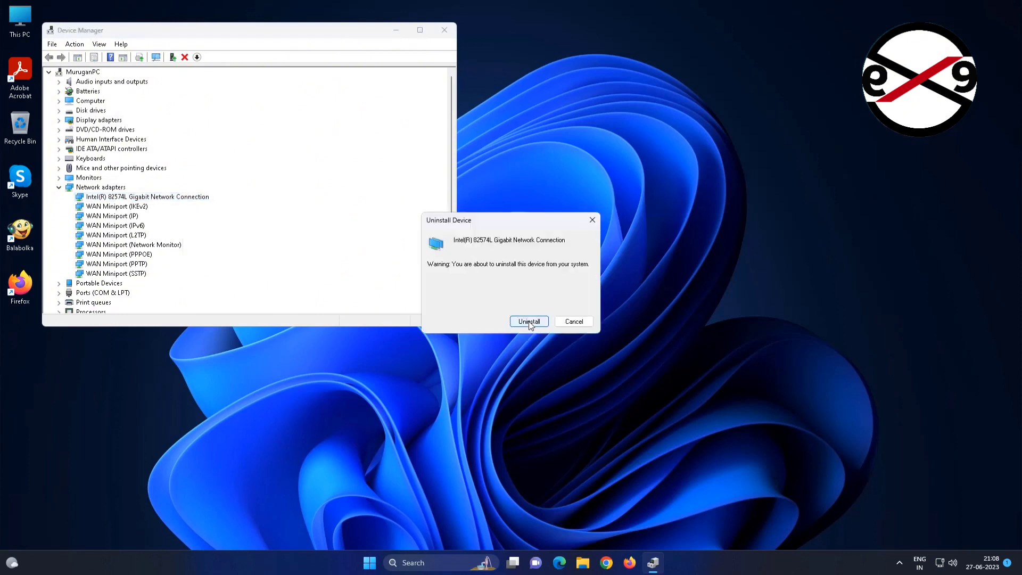
pyautogui.click(528, 321)
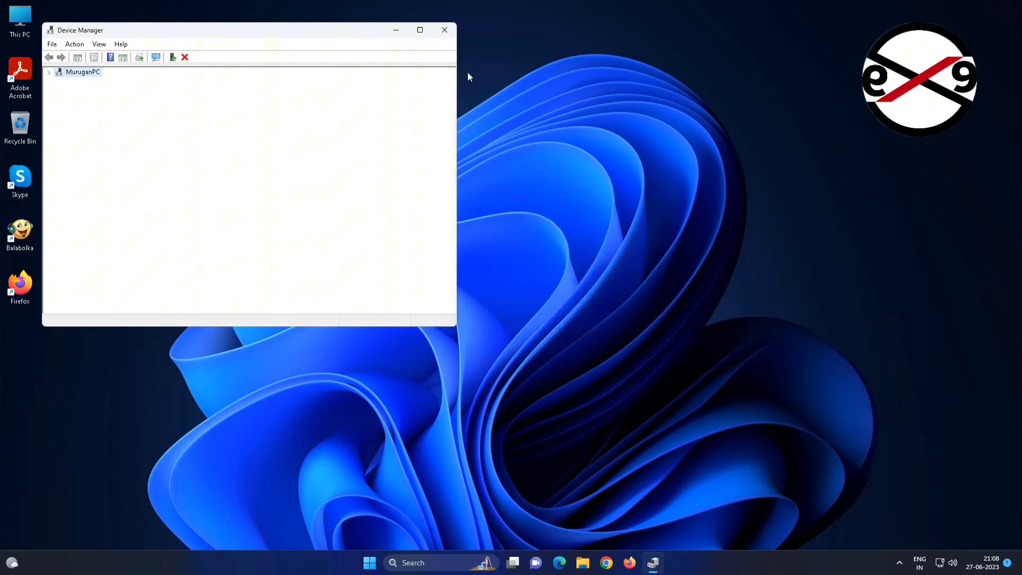
# - Close Device Manager and restart Windows from the Start menu's power options
pyautogui.click(444, 30)
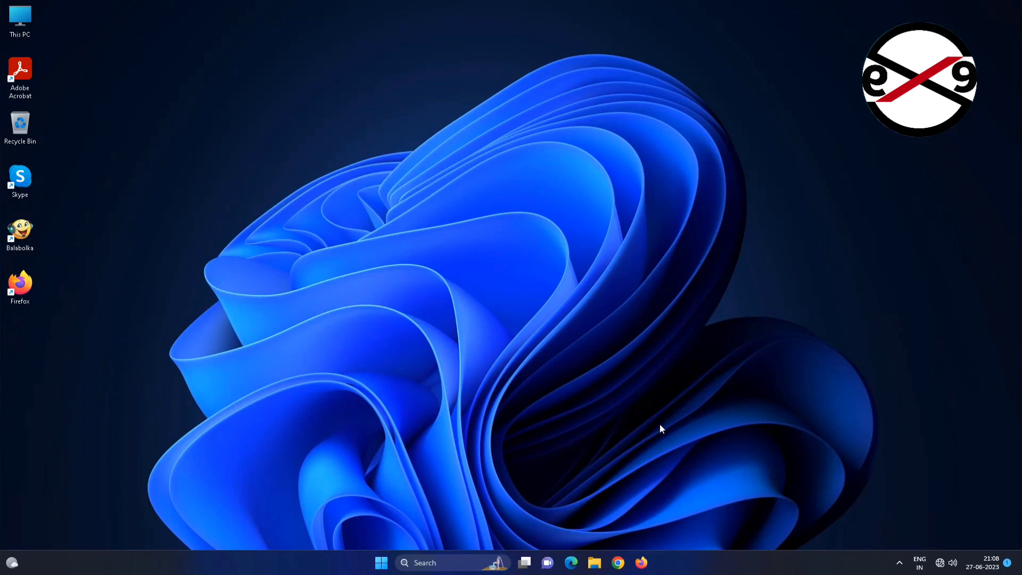
pyautogui.click(380, 563)
pyautogui.click(640, 526)
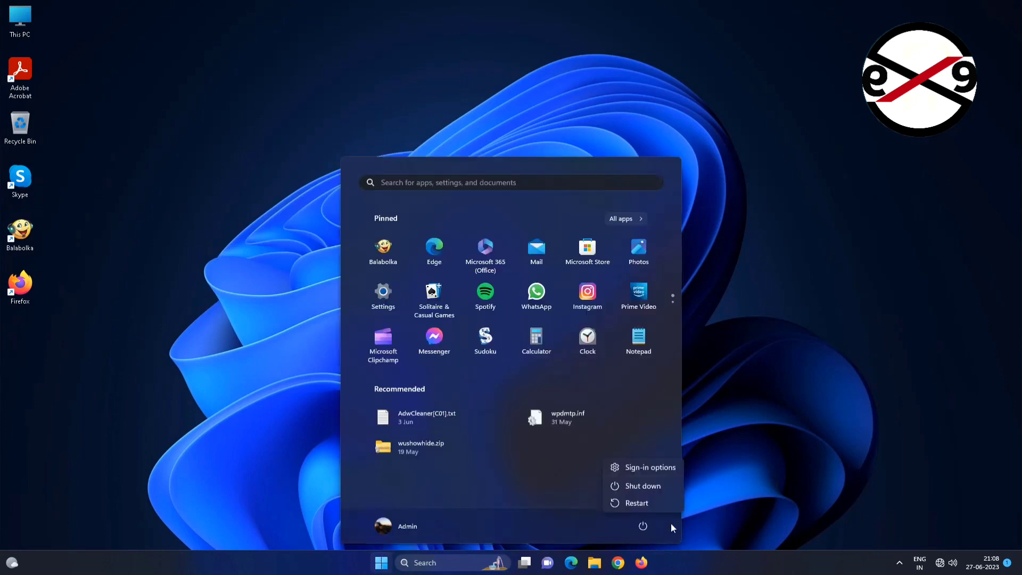